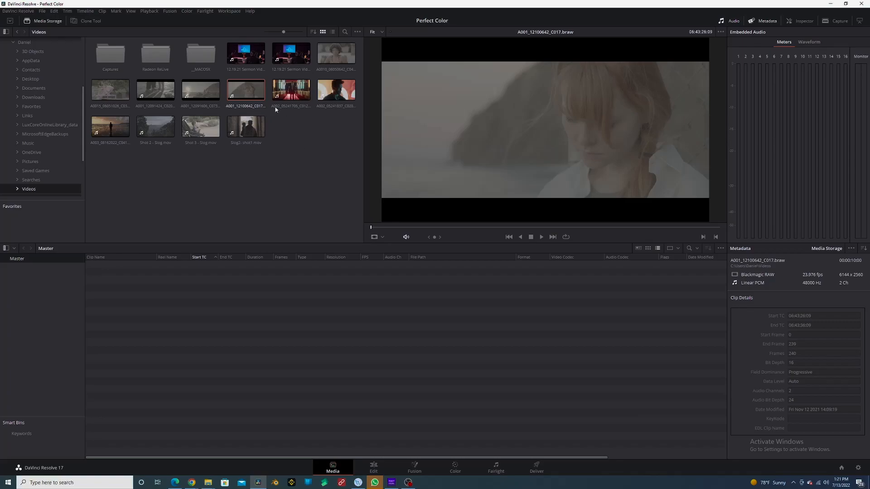
- Import the clip A001_12100642_C017.braw into the Master bin of the media pool and select it
{"action": "left_click_drag", "start_coordinate": [243, 89], "coordinate": [228, 357]}
{"action": "left_click", "coordinate": [500, 272]}
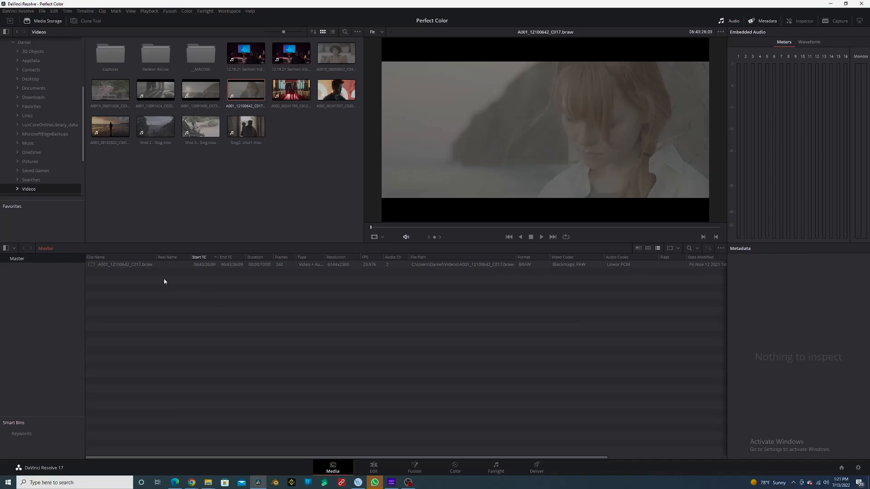
{"action": "left_click", "coordinate": [161, 265]}
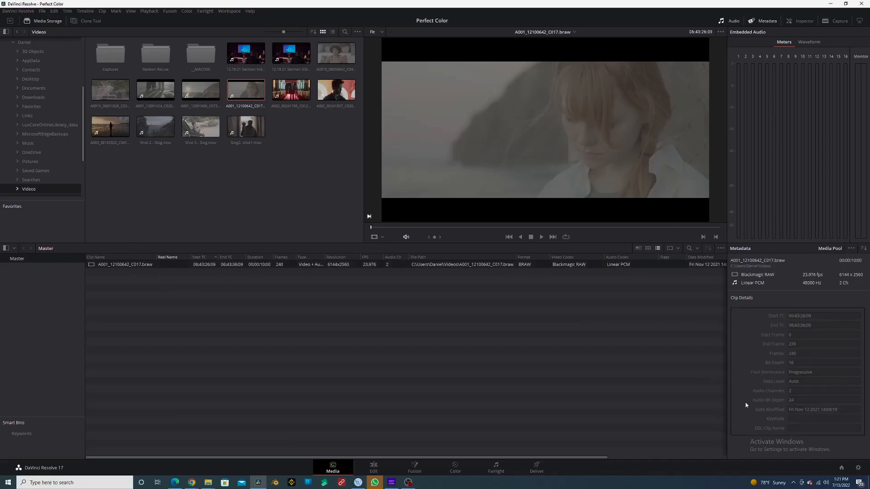
- Set project color science to DaVinci YRGB Color Managed, without automatic management, using HDR DaVinci Wide Gamut Intermediate processing, and save
{"action": "left_click", "coordinate": [858, 468]}
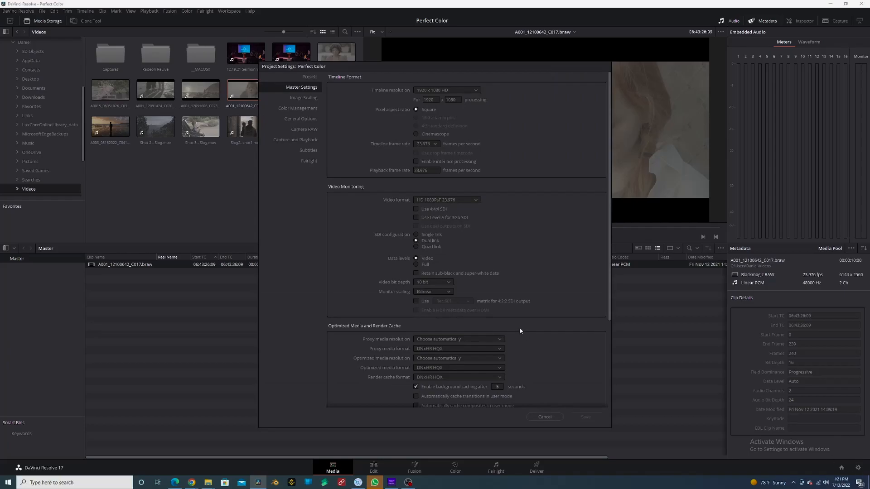
{"action": "left_click", "coordinate": [298, 109]}
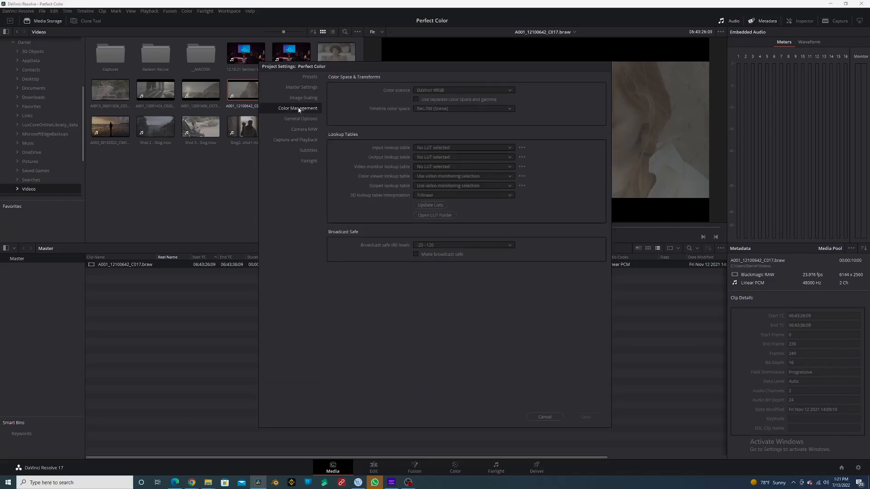
{"action": "left_click", "coordinate": [462, 90]}
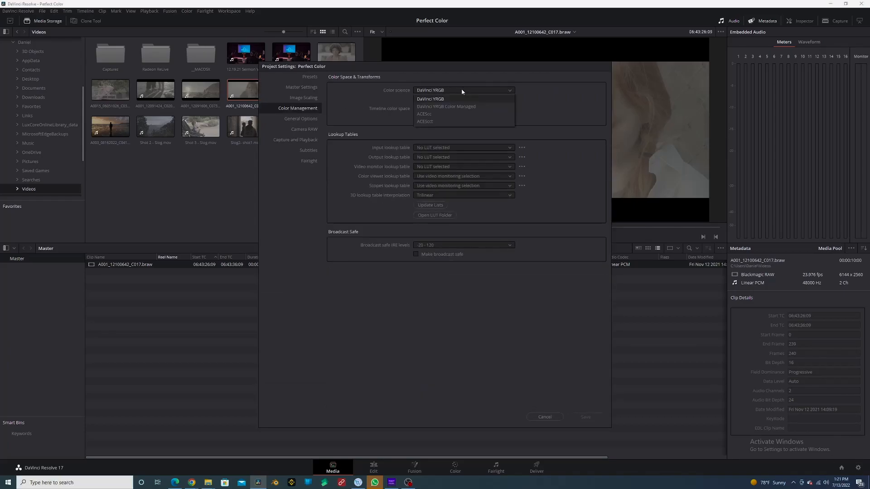
{"action": "left_click", "coordinate": [484, 107]}
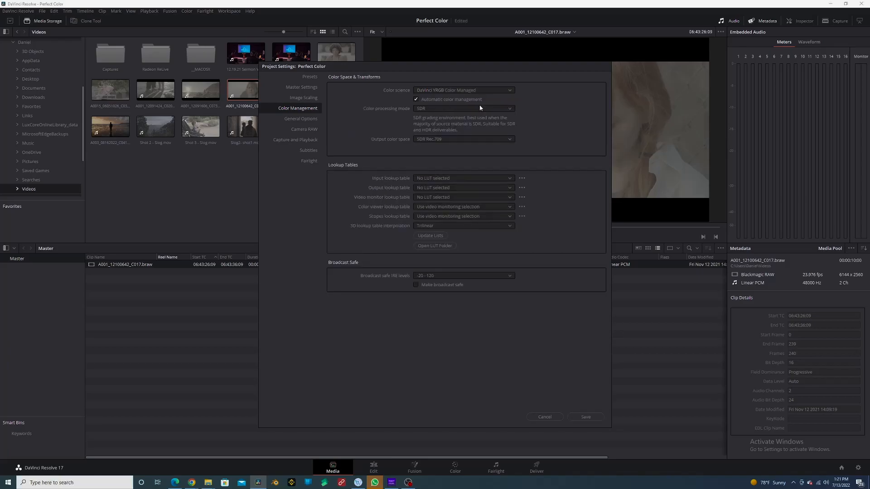
{"action": "left_click", "coordinate": [472, 100]}
{"action": "left_click", "coordinate": [471, 110]}
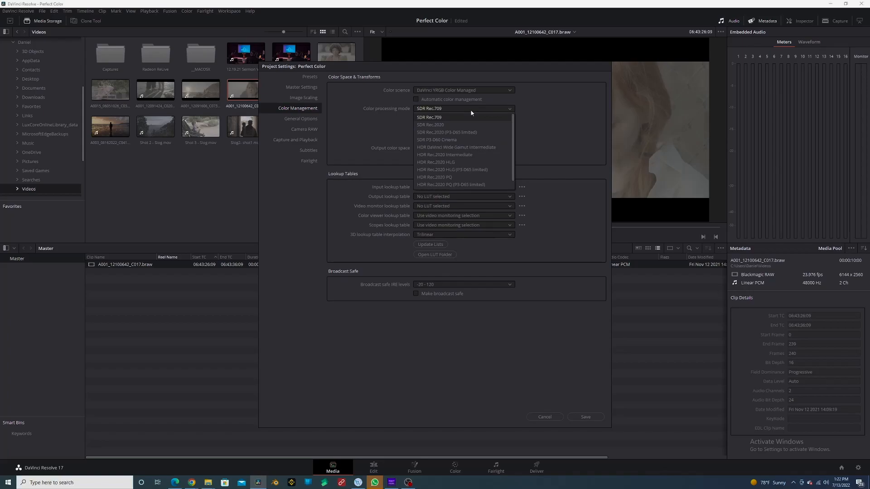
{"action": "left_click", "coordinate": [487, 148]}
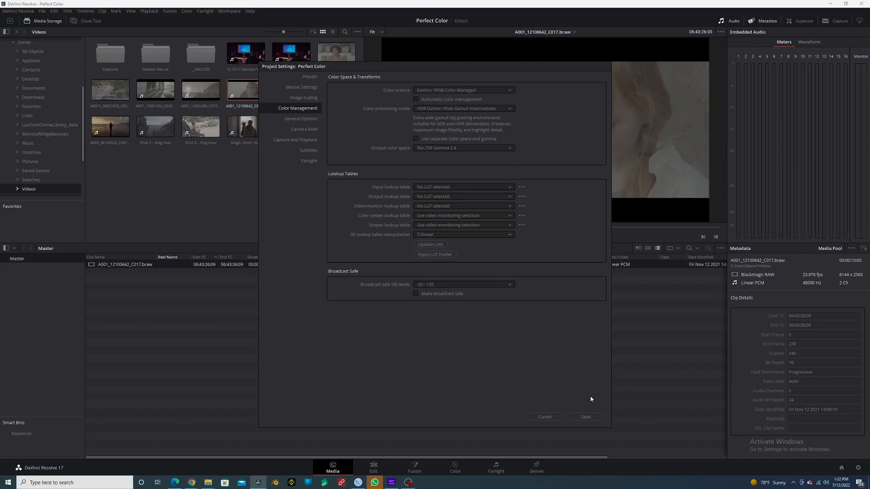
{"action": "left_click", "coordinate": [593, 417]}
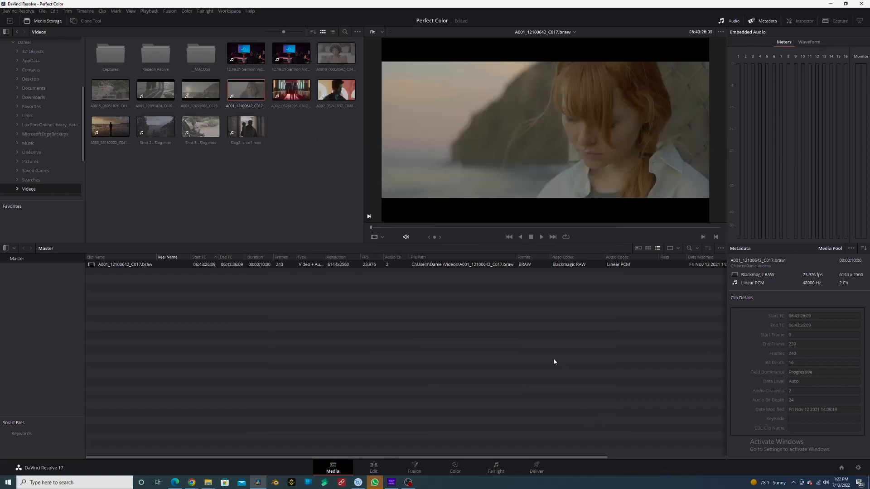
- Create a timeline on the Edit page from the clip A001_12100642_C017.braw
{"action": "left_click", "coordinate": [455, 466]}
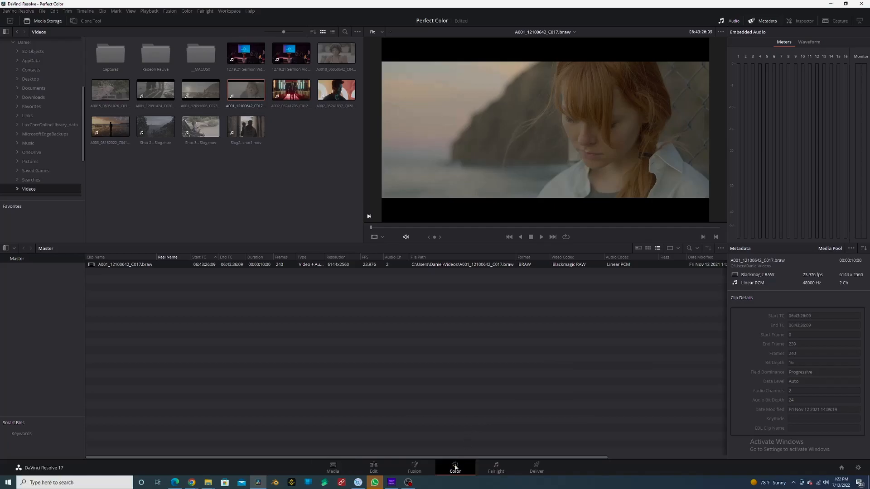
{"action": "left_click", "coordinate": [372, 470]}
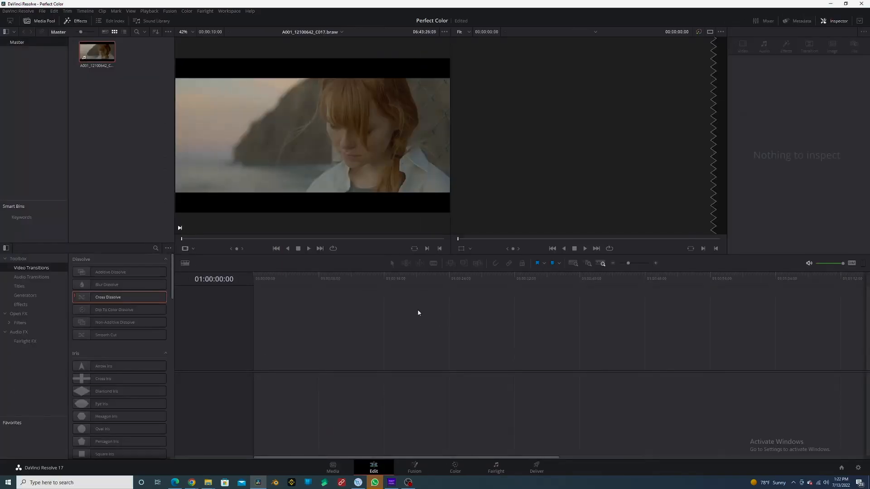
{"action": "left_click_drag", "start_coordinate": [97, 51], "coordinate": [268, 369]}
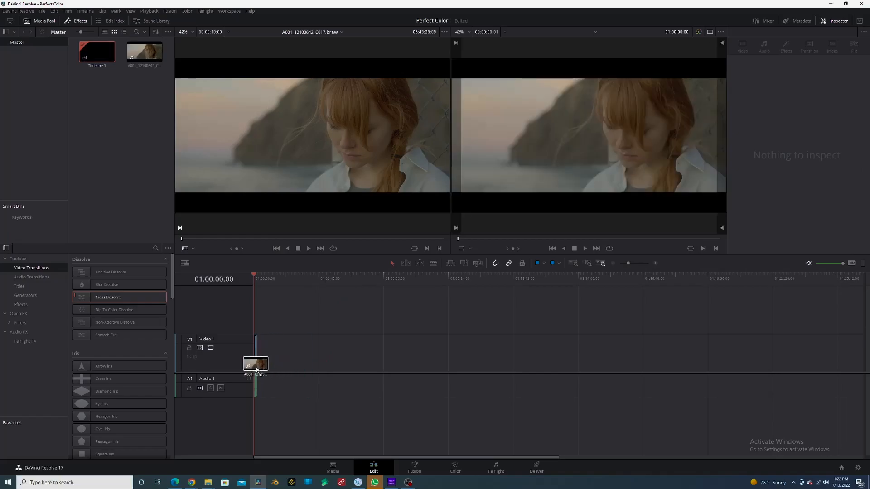
{"action": "left_click", "coordinate": [858, 467]}
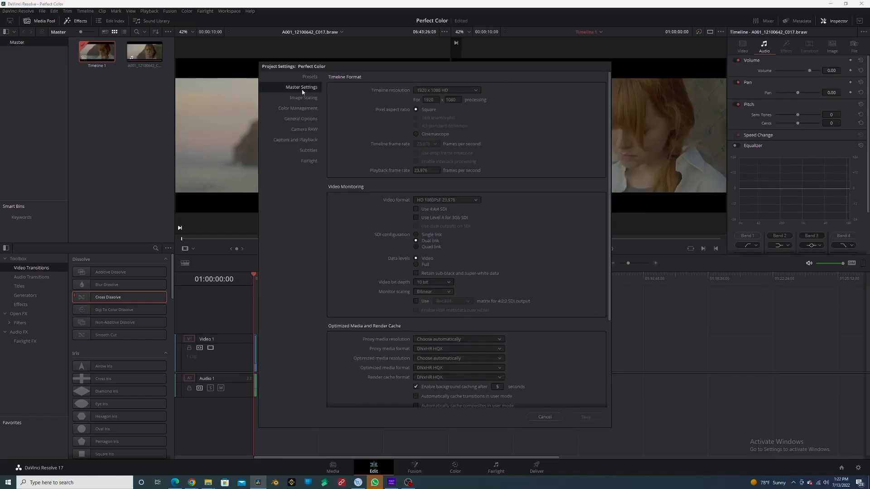
{"action": "left_click", "coordinate": [541, 417]}
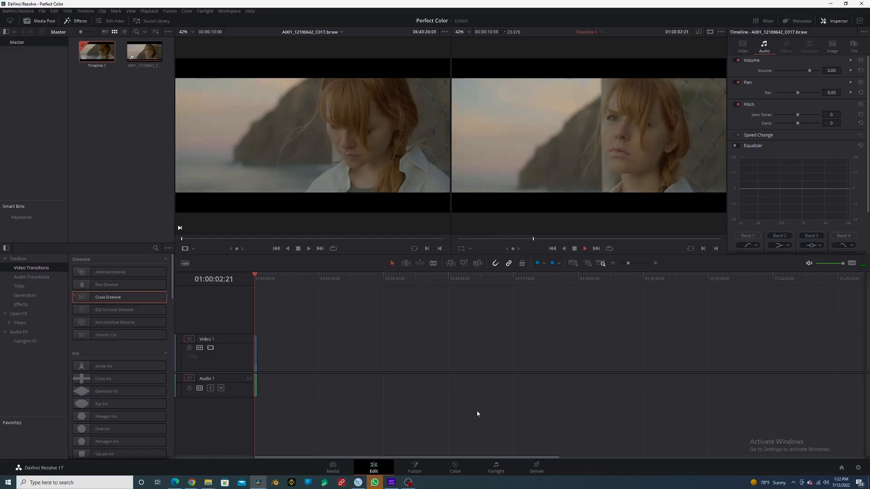
- Stop playback, mute the timeline audio and return the playhead to the start of the timeline
{"action": "key", "text": "space"}
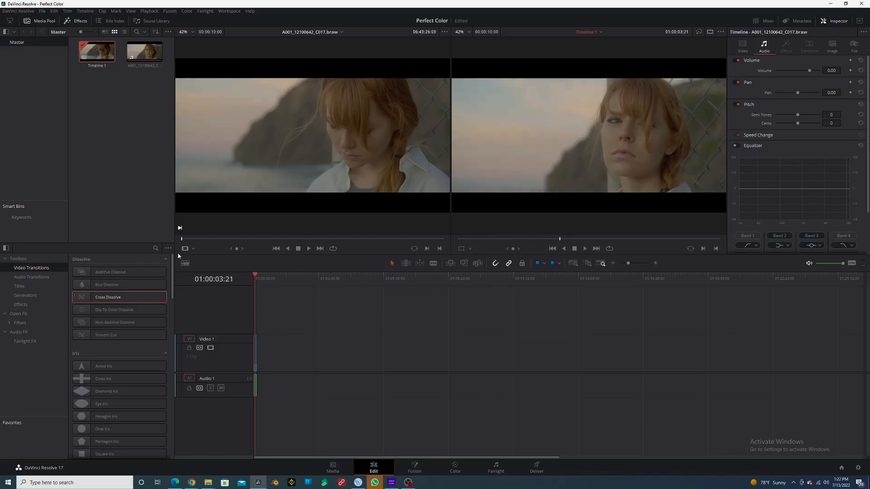
{"action": "left_click", "coordinate": [809, 264]}
{"action": "left_click", "coordinate": [553, 249]}
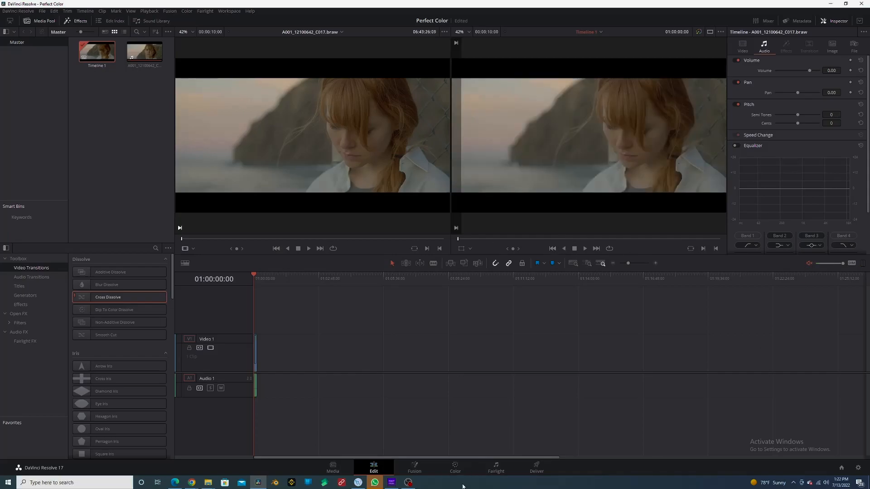
- Bring up the timeline clip on the Color page with the playhead at its first frame
{"action": "left_click", "coordinate": [456, 470]}
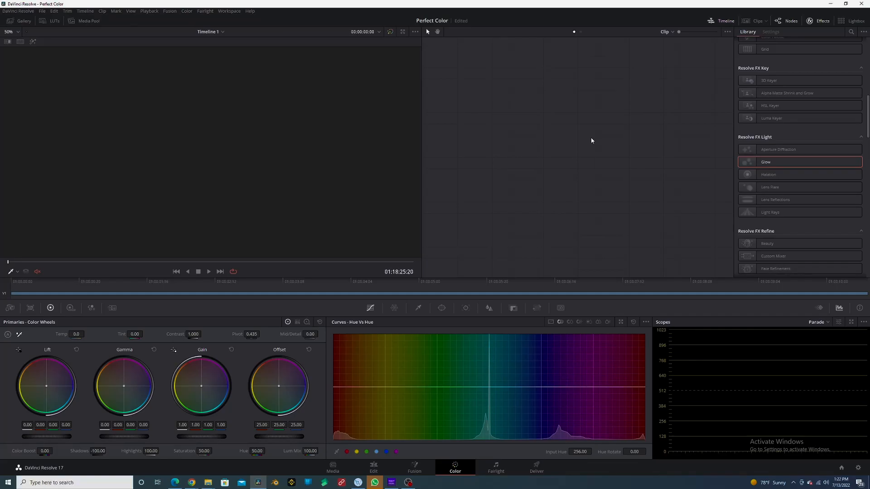
{"action": "left_click", "coordinate": [373, 468]}
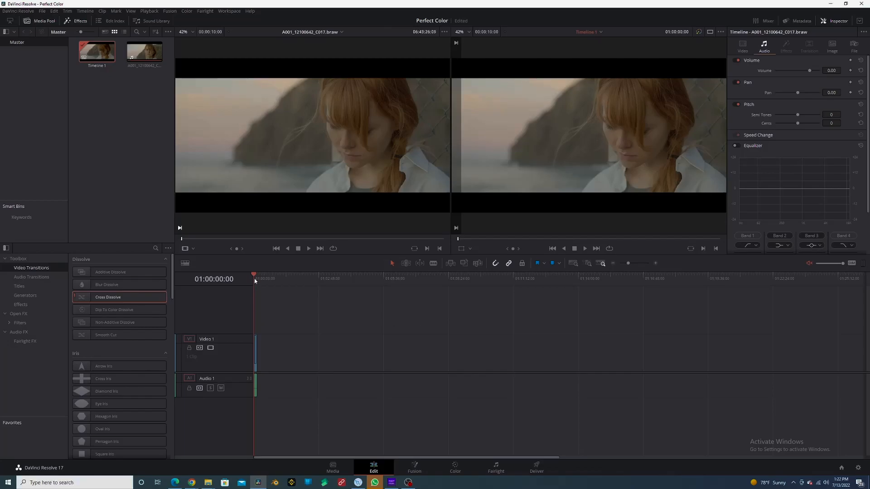
{"action": "key", "text": "shift+6"}
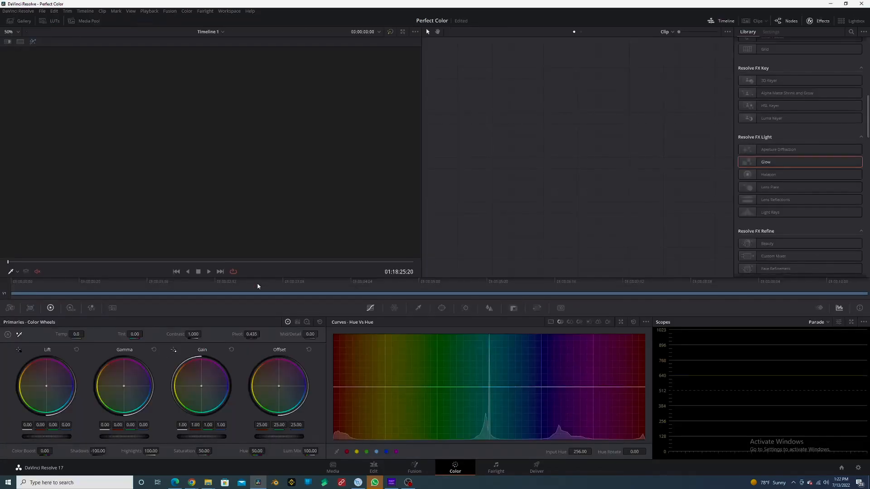
{"action": "left_click", "coordinate": [73, 263]}
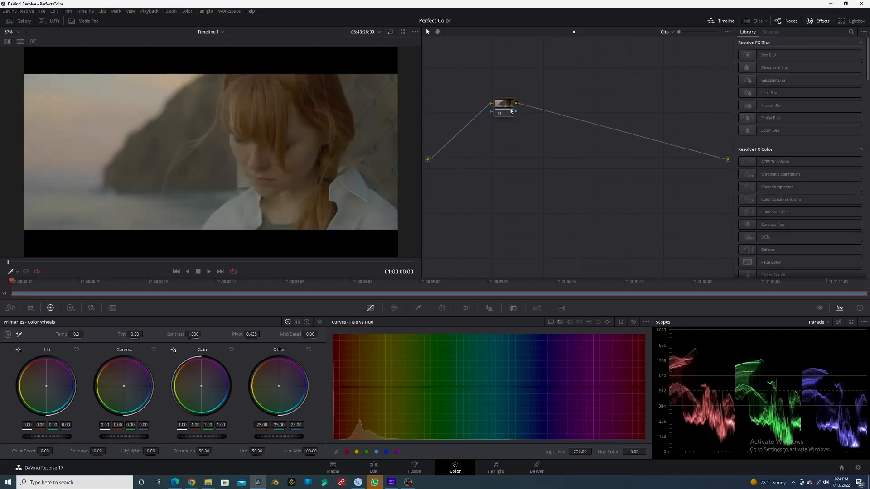
- Place the first node near the source input and white balance the shot by sampling the white shirt collar
{"action": "left_click_drag", "start_coordinate": [510, 110], "coordinate": [472, 156]}
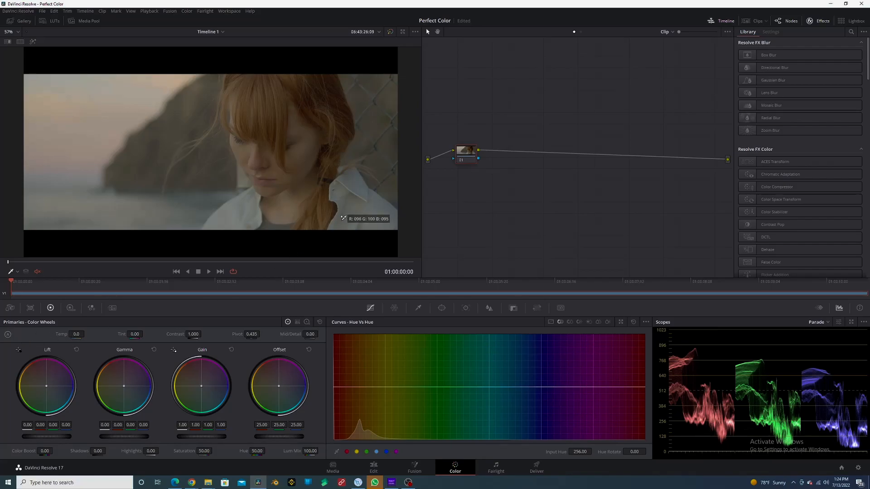
{"action": "left_click", "coordinate": [342, 190]}
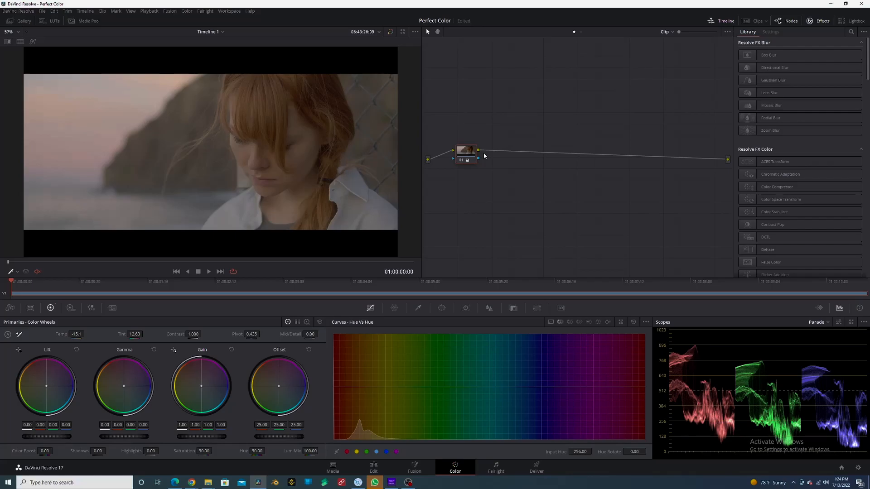
{"action": "left_click", "coordinate": [19, 334]}
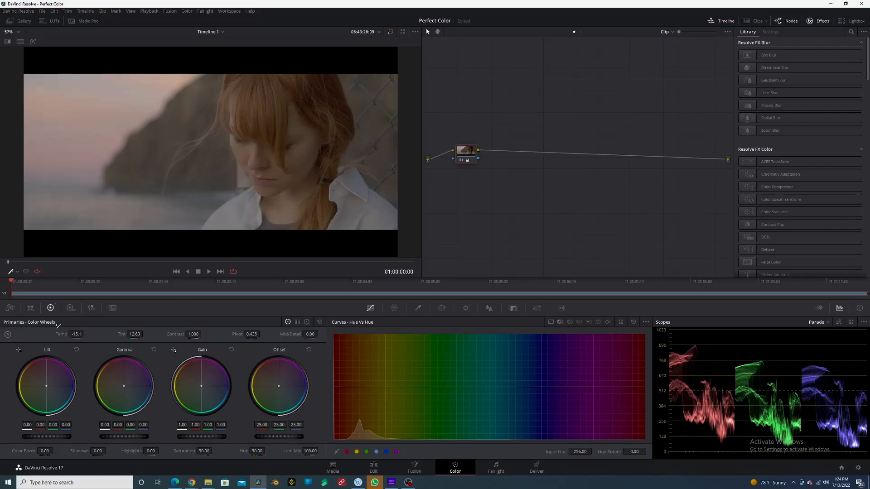
{"action": "left_click", "coordinate": [260, 208]}
- Add three serial nodes after the white balance node
{"action": "key", "text": "alt+s"}
{"action": "key", "text": "alt+s"}
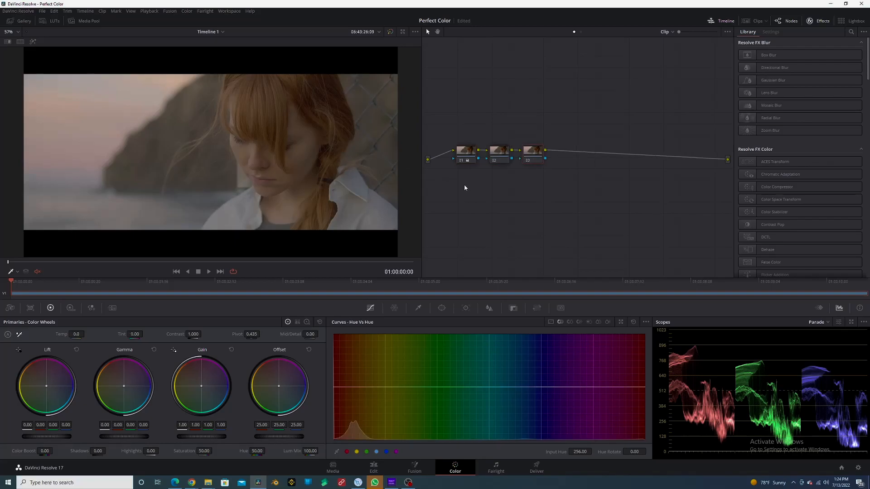
{"action": "key", "text": "alt+s"}
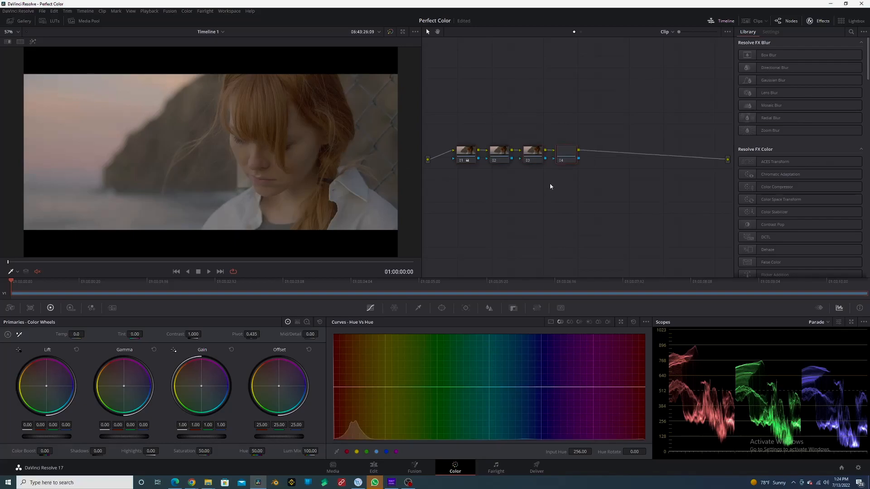
- Apply the TECHNICOLOR_2 LUT from My LUTs to the fourth node
{"action": "right_click", "coordinate": [570, 155]}
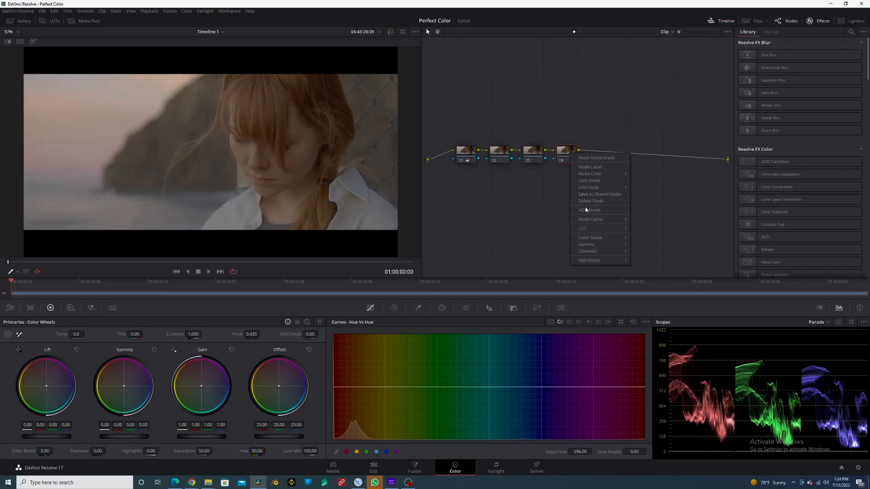
{"action": "mouse_move", "coordinate": [605, 231]}
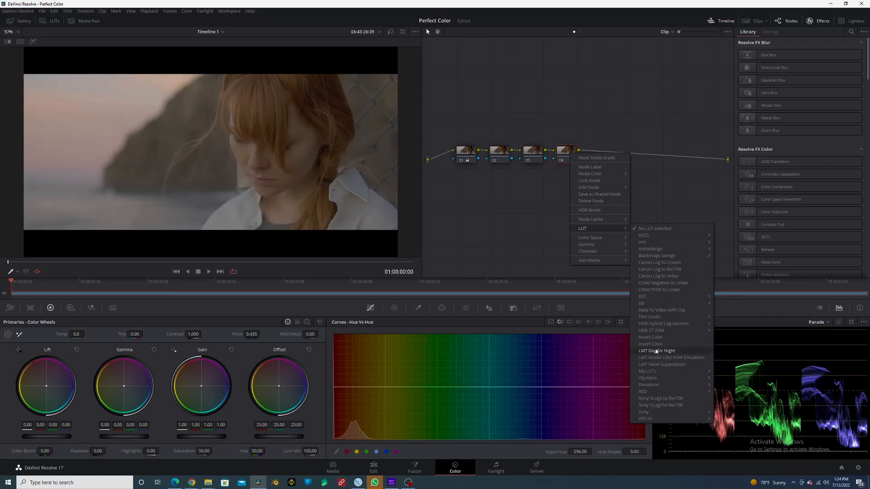
{"action": "mouse_move", "coordinate": [663, 373]}
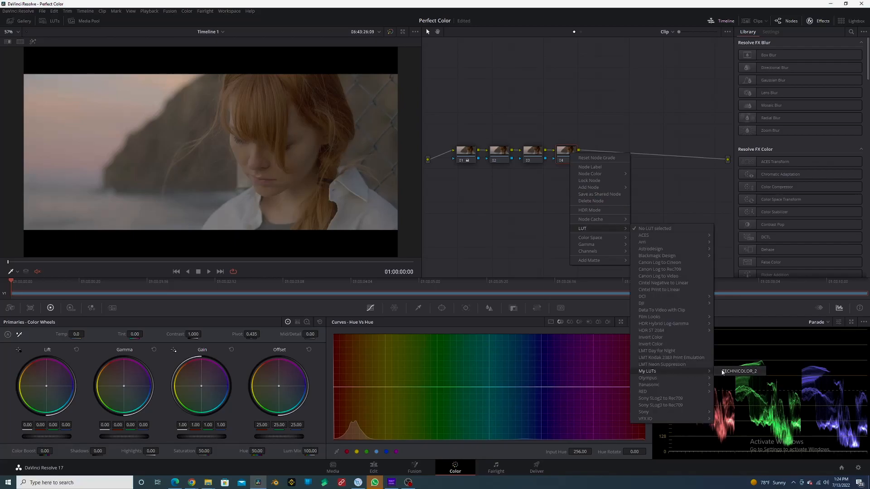
{"action": "left_click", "coordinate": [737, 372]}
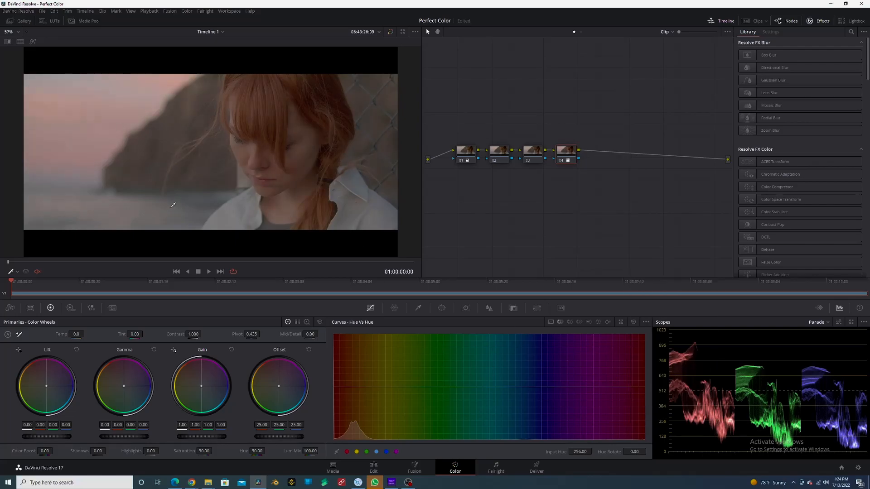
- On the second node, rotate the red hues by -10.40 with the Hue Vs Hue curve
{"action": "left_click", "coordinate": [470, 157]}
{"action": "left_click", "coordinate": [501, 156]}
{"action": "left_click", "coordinate": [347, 452]}
{"action": "left_click_drag", "start_coordinate": [634, 451], "coordinate": [610, 452]}
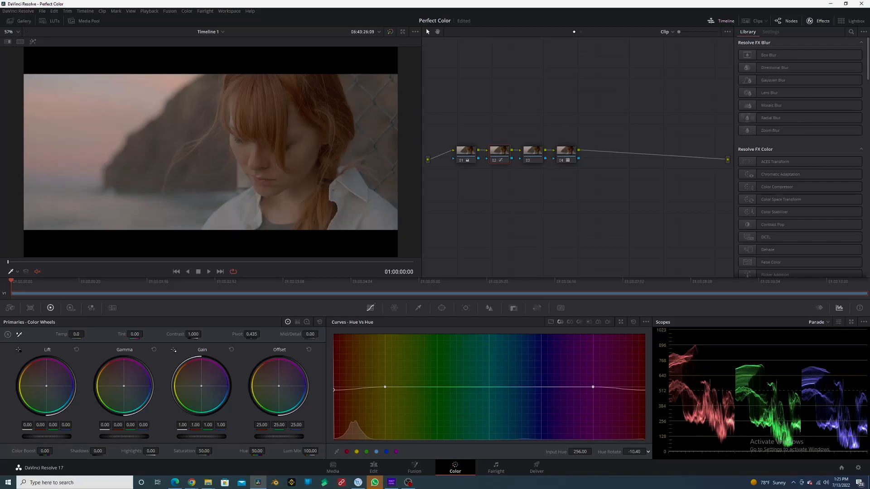
- Compare the image with and without the second node's hue adjustment, leaving the node enabled
{"action": "left_click", "coordinate": [494, 161]}
{"action": "left_click", "coordinate": [494, 161]}
{"action": "left_click", "coordinate": [494, 161]}
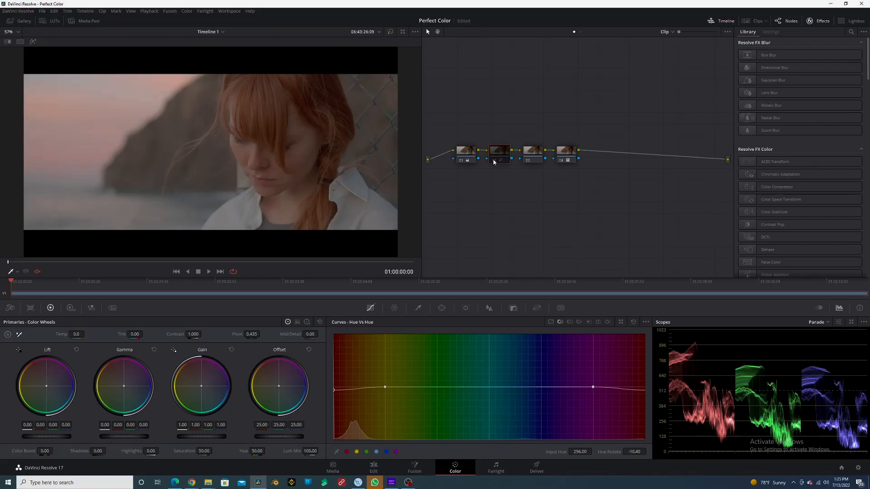
{"action": "left_click", "coordinate": [494, 162]}
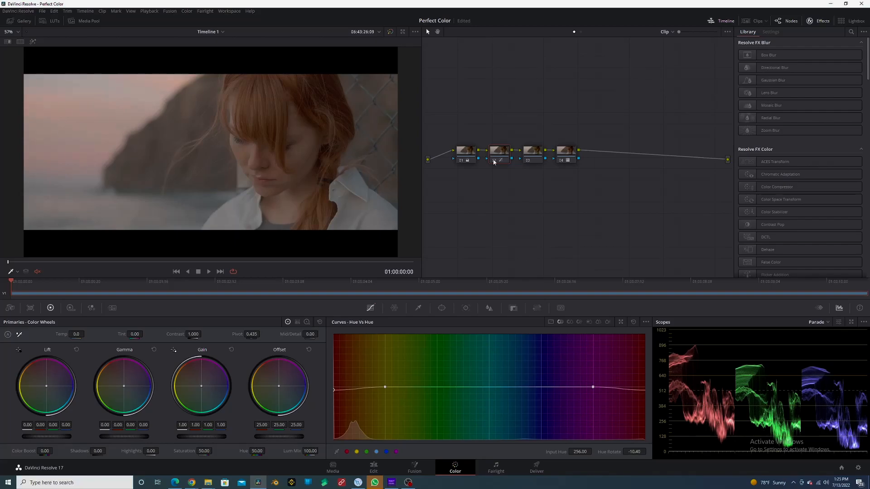
{"action": "left_click", "coordinate": [494, 161]}
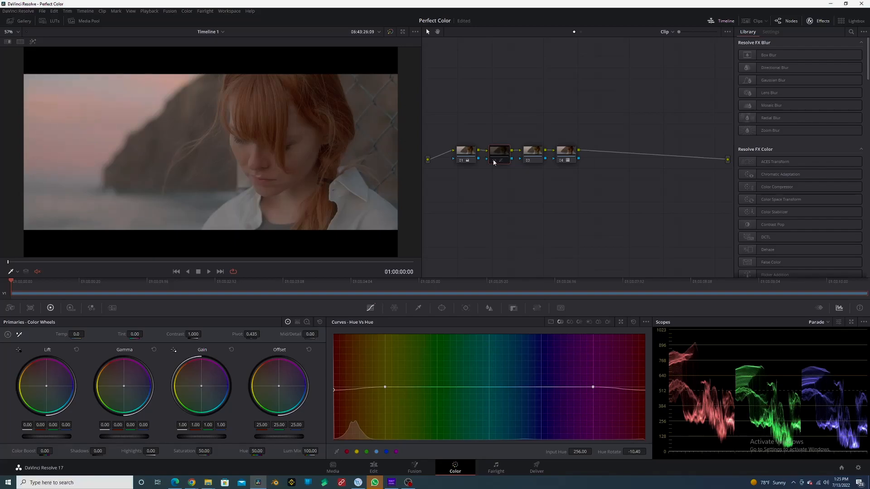
{"action": "left_click", "coordinate": [494, 161]}
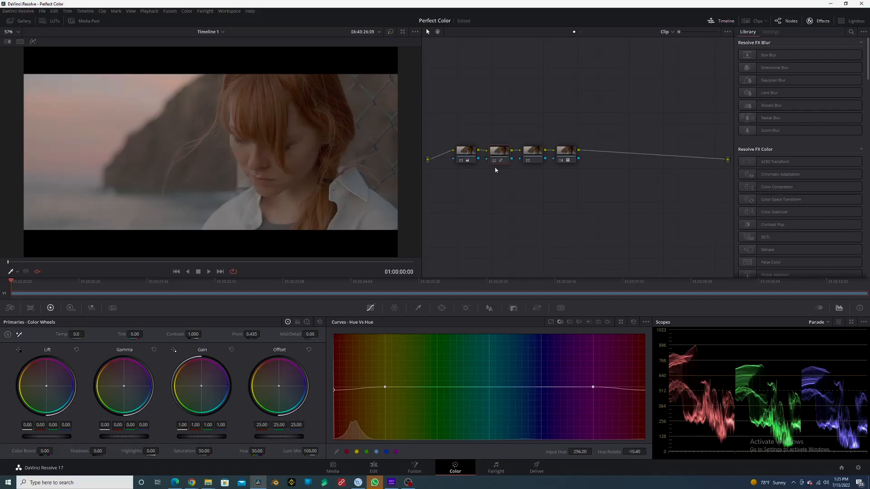
- On the first node, lower the lift master to -0.03 and raise the gain master to 1.10
{"action": "left_click", "coordinate": [536, 157]}
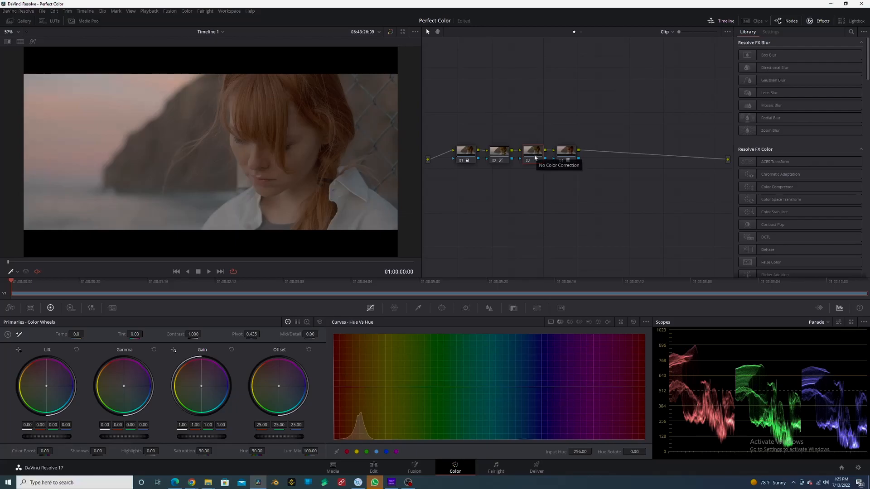
{"action": "left_click", "coordinate": [469, 156]}
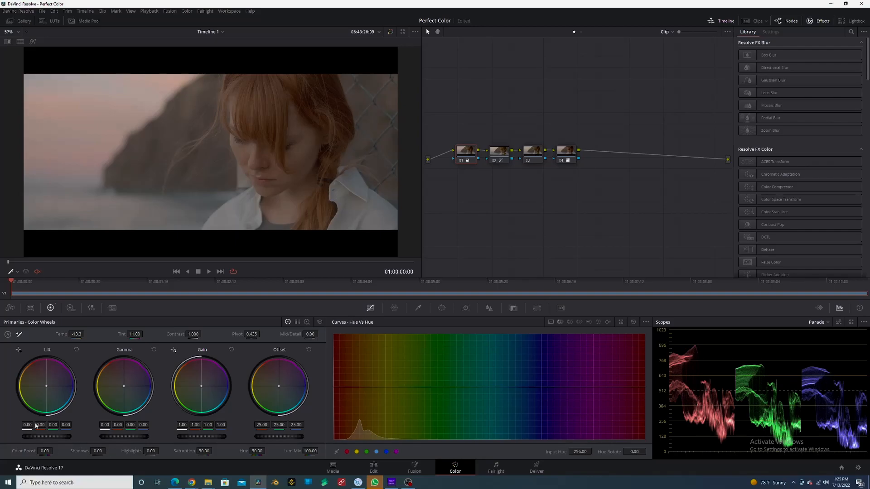
{"action": "left_click_drag", "start_coordinate": [47, 437], "coordinate": [43, 437]}
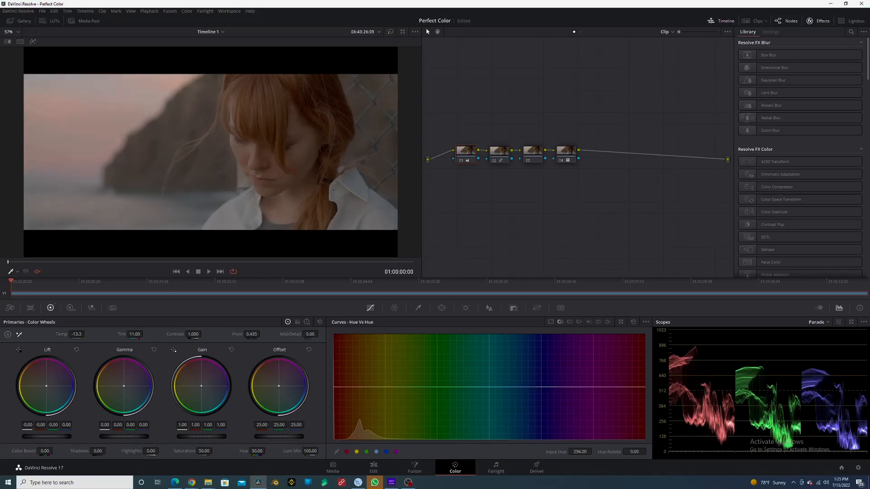
{"action": "left_click_drag", "start_coordinate": [206, 438], "coordinate": [179, 439]}
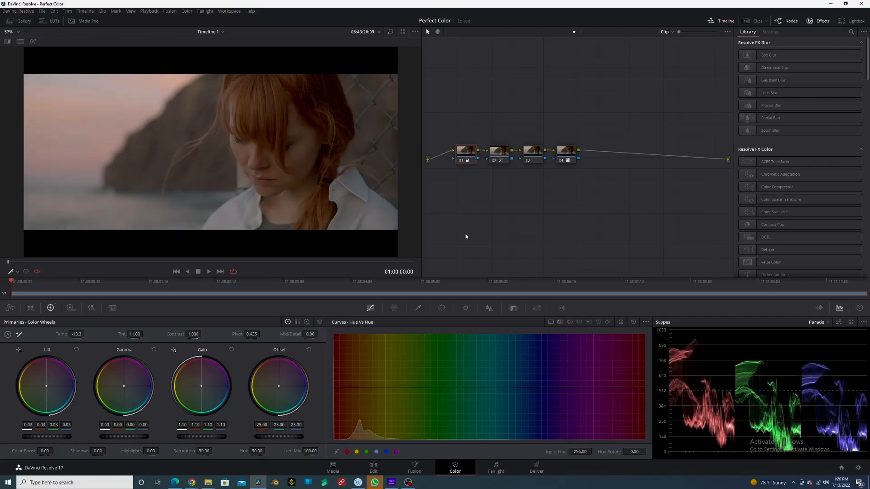
- Set the third node's color space to Lab (CIE)
{"action": "left_click", "coordinate": [532, 152]}
{"action": "right_click", "coordinate": [533, 155]}
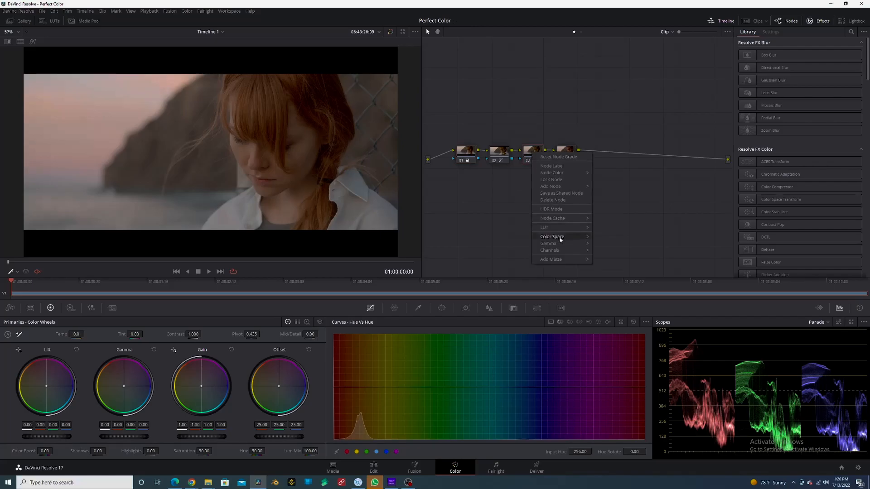
{"action": "mouse_move", "coordinate": [560, 239]}
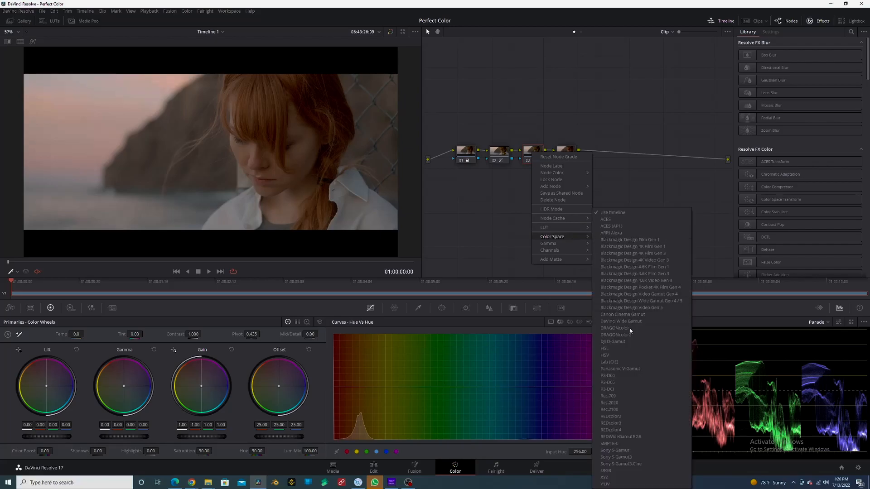
{"action": "left_click", "coordinate": [625, 364]}
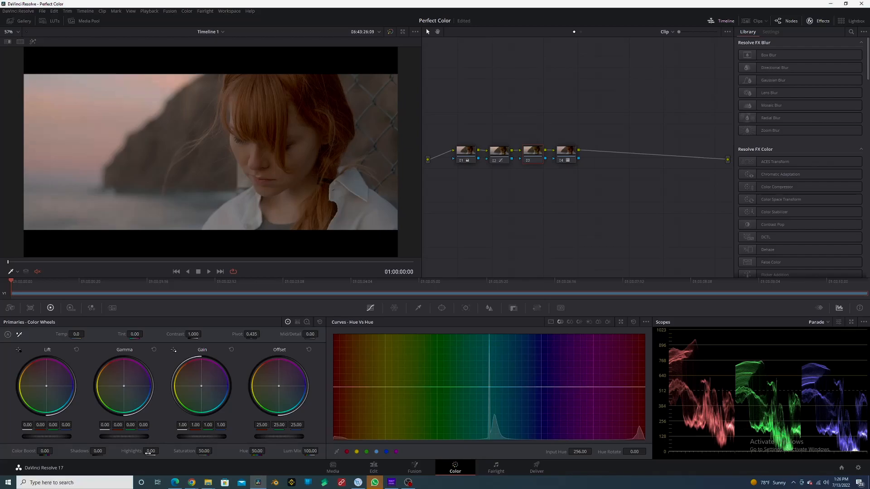
- Push the third node's highlights to 100 and its shadows to -100
{"action": "left_click_drag", "start_coordinate": [151, 452], "coordinate": [161, 451]}
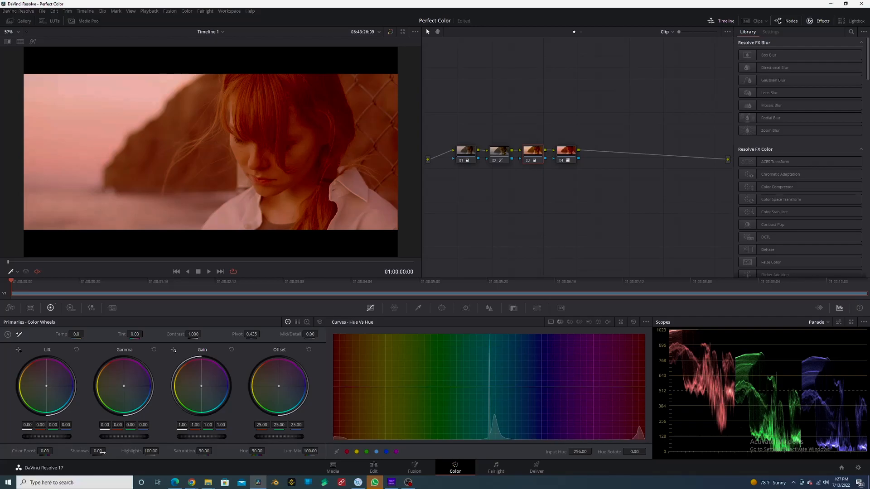
{"action": "mouse_move", "coordinate": [102, 451]}
{"action": "left_mouse_down"}
{"action": "mouse_move", "coordinate": [68, 452]}
{"action": "mouse_move", "coordinate": [107, 451]}
{"action": "left_mouse_up"}
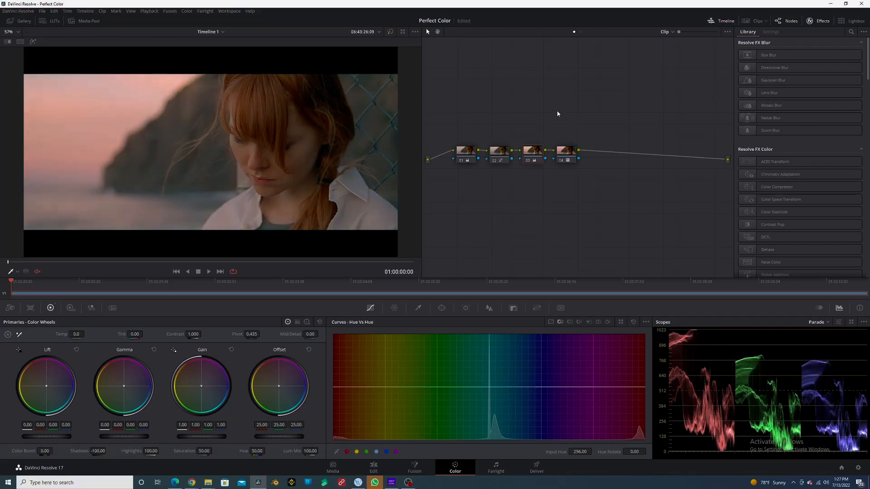
- Compare the image with and without the third node's adjustment, leaving the node enabled
{"action": "key", "text": "ctrl+d"}
{"action": "key", "text": "ctrl+d"}
{"action": "key", "text": "ctrl+d"}
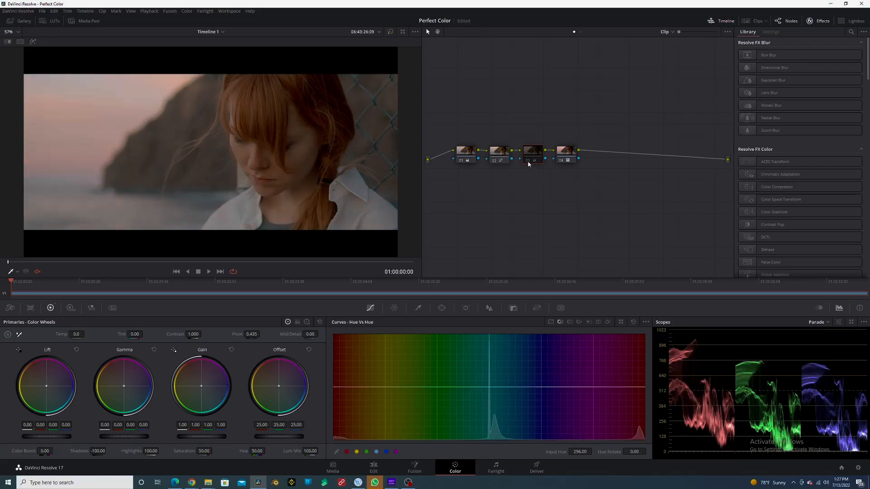
{"action": "key", "text": "ctrl+d"}
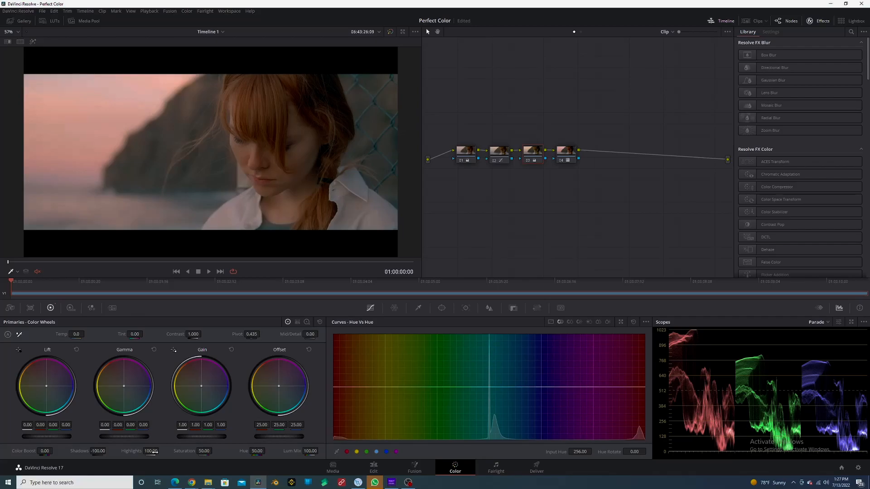
- Reduce the third node's effect by setting shadows to -50 and highlights to 45.50
{"action": "left_click_drag", "start_coordinate": [154, 451], "coordinate": [161, 452]}
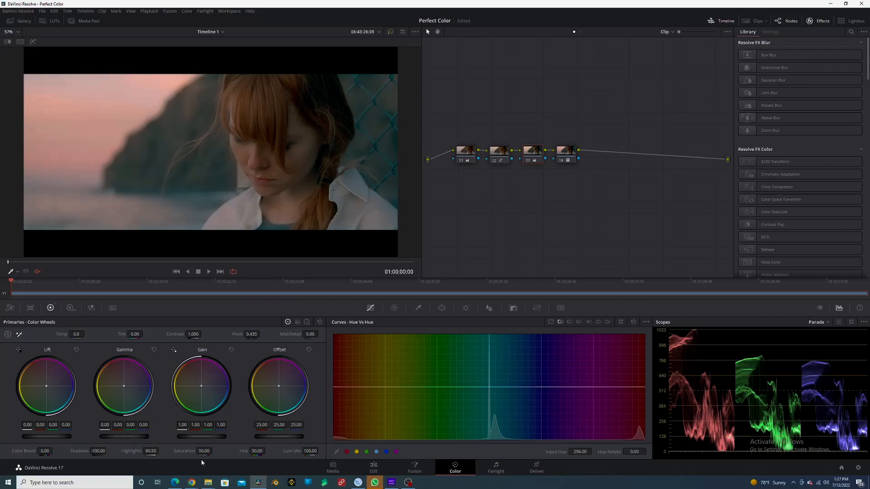
{"action": "left_click", "coordinate": [149, 450]}
{"action": "type", "text": "50"}
{"action": "key", "text": "Return"}
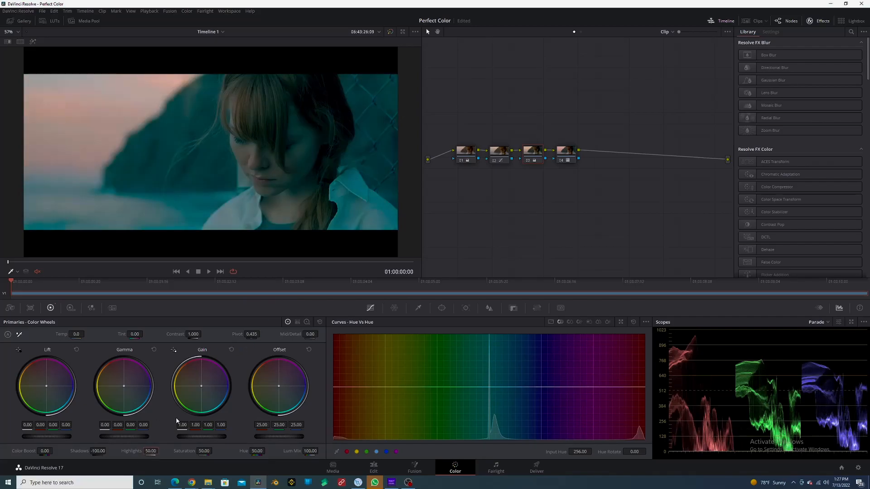
{"action": "left_click", "coordinate": [96, 450]}
{"action": "type", "text": "-50"}
{"action": "key", "text": "Return"}
{"action": "left_click_drag", "start_coordinate": [150, 452], "coordinate": [161, 451]}
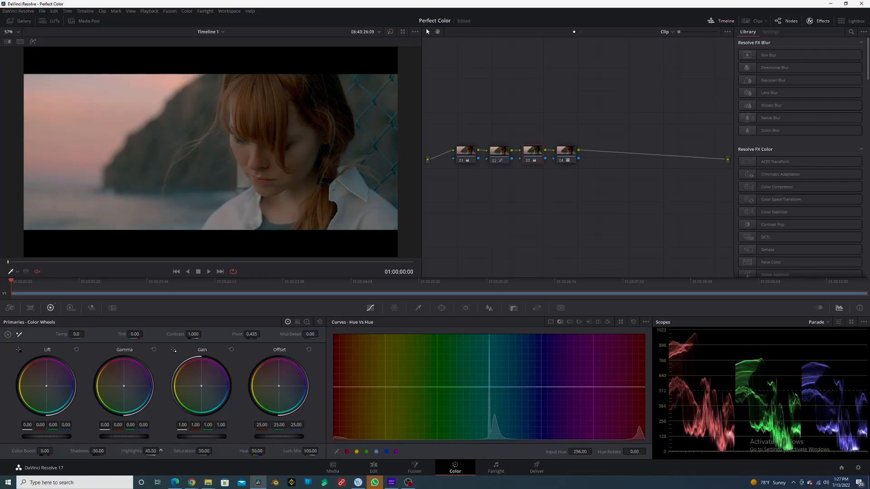
- Toggle the third node repeatedly to examine how the softened shadows and highlights affect the image, leaving it enabled
{"action": "left_click", "coordinate": [528, 162]}
{"action": "left_click", "coordinate": [529, 161]}
{"action": "left_click", "coordinate": [529, 162]}
{"action": "left_click", "coordinate": [529, 161]}
{"action": "left_click", "coordinate": [529, 161]}
{"action": "left_click", "coordinate": [529, 162]}
{"action": "left_click", "coordinate": [529, 161]}
{"action": "left_click", "coordinate": [528, 162]}
- Raise the third node's saturation to 55.40 and compare the image with and without the node
{"action": "left_click_drag", "start_coordinate": [203, 453], "coordinate": [215, 451]}
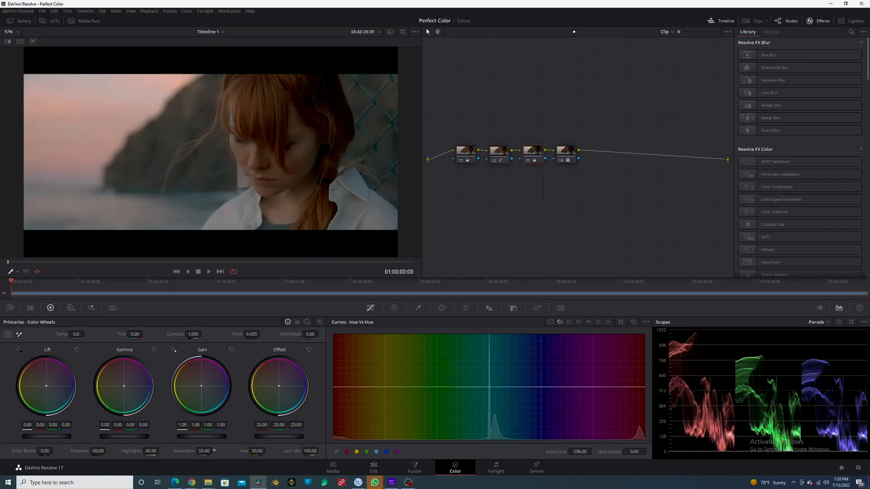
{"action": "left_click", "coordinate": [527, 161]}
{"action": "left_click", "coordinate": [526, 160]}
{"action": "left_click", "coordinate": [526, 161]}
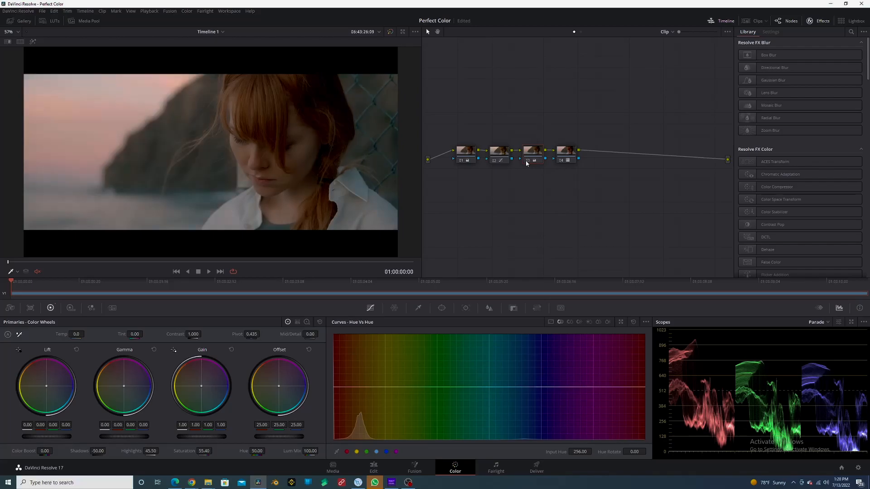
{"action": "left_click", "coordinate": [526, 161]}
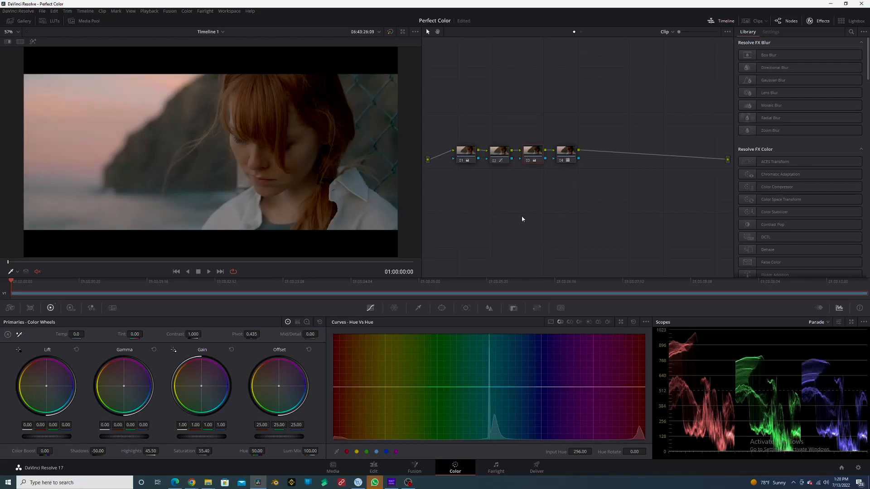
- Play the clip to review the complete grade in motion
{"action": "key", "text": "space"}
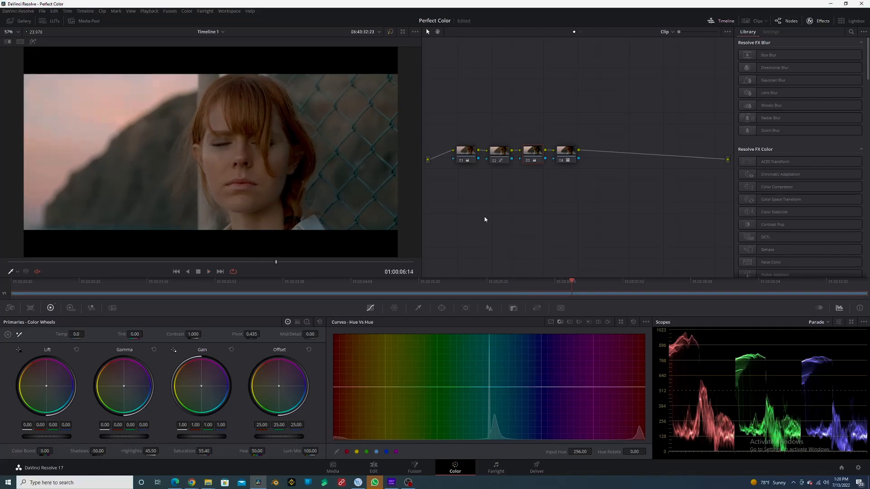
{"action": "right_click", "coordinate": [459, 202]}
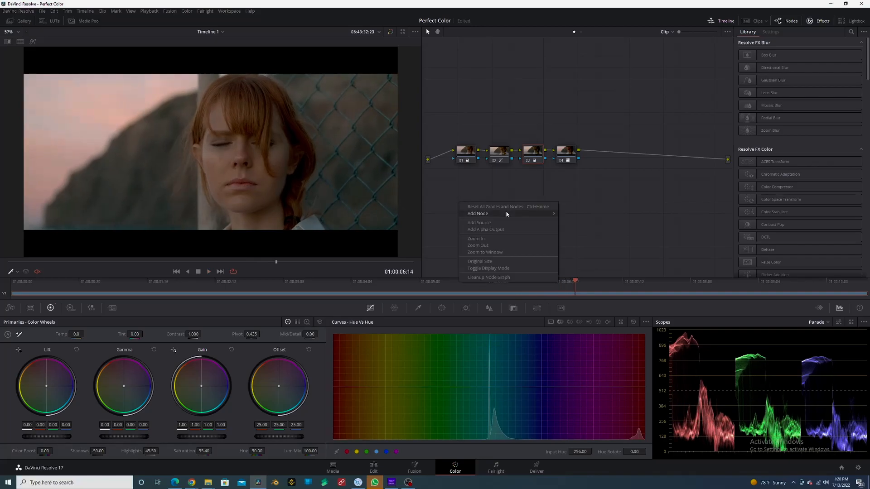
{"action": "left_click", "coordinate": [513, 193]}
- Disable the fourth and second nodes, and play part of the clip to review the grade without them
{"action": "left_click", "coordinate": [561, 161]}
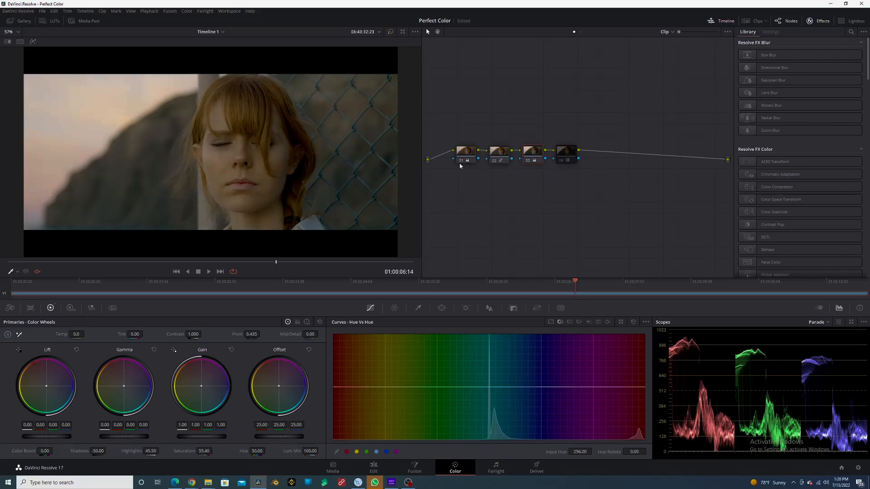
{"action": "left_click", "coordinate": [495, 162]}
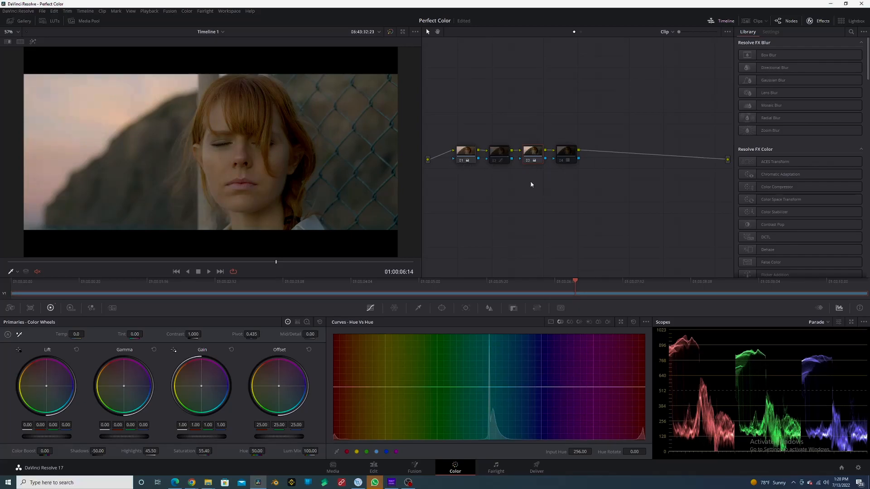
{"action": "left_click", "coordinate": [208, 271]}
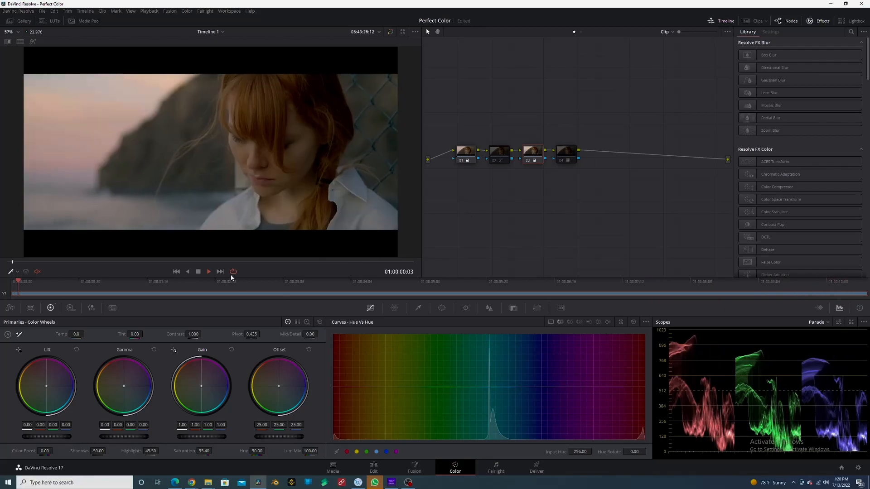
{"action": "left_click", "coordinate": [198, 272]}
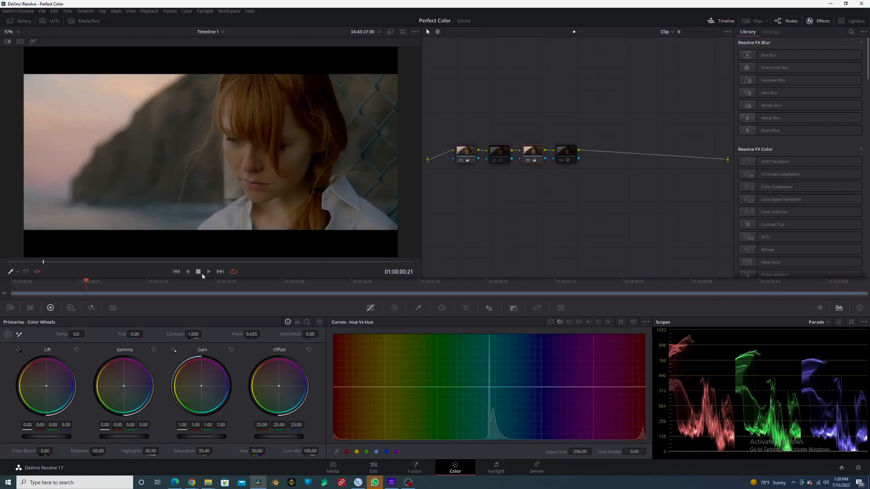
- Compare the image with and without the third node, and re-enable the second and fourth nodes
{"action": "left_click", "coordinate": [528, 163]}
{"action": "left_click", "coordinate": [528, 163]}
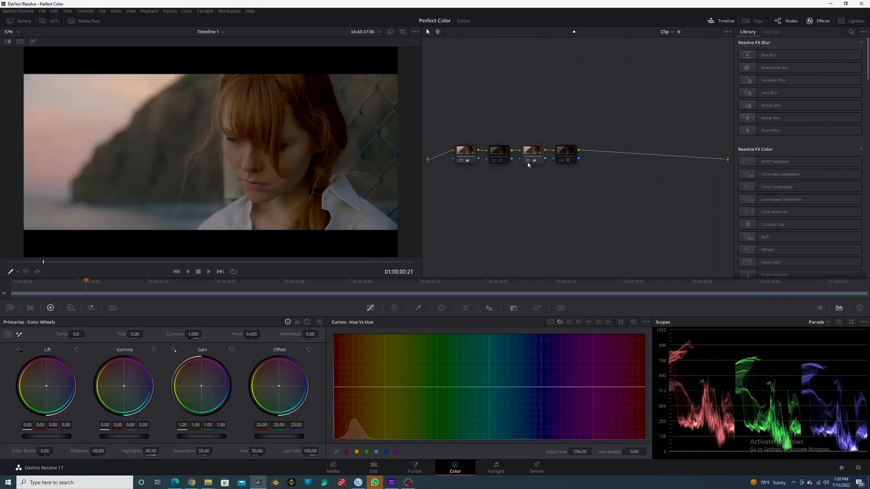
{"action": "left_click", "coordinate": [499, 163]}
{"action": "left_click", "coordinate": [563, 163]}
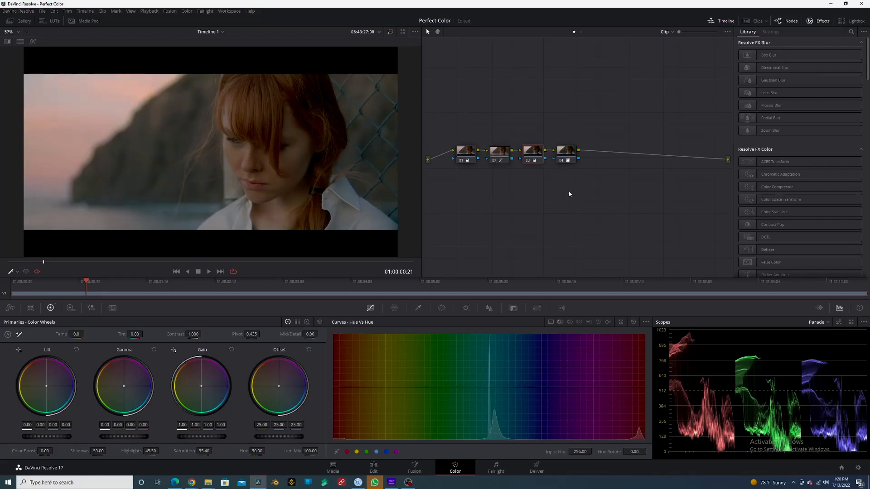